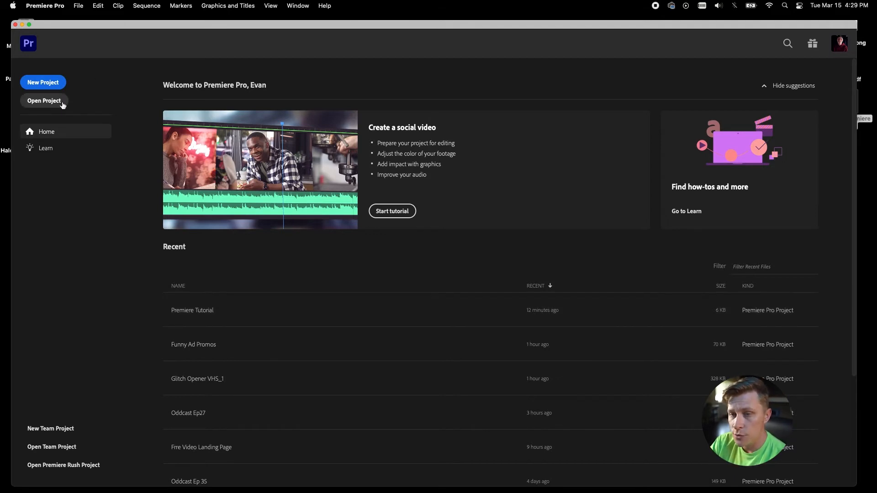
- Create a new project named Tutorial, stored in the YouTube Premiere Tutorial folder on the desktop
left_click(57, 85)
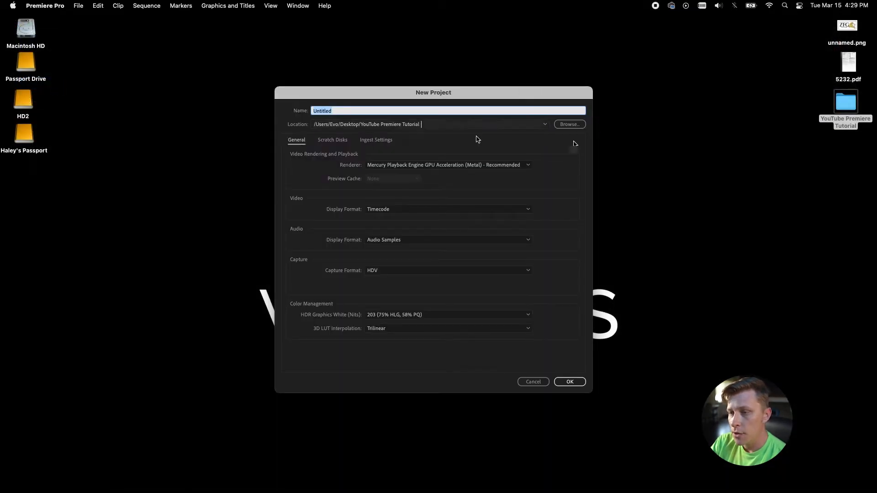
type("Tutorial")
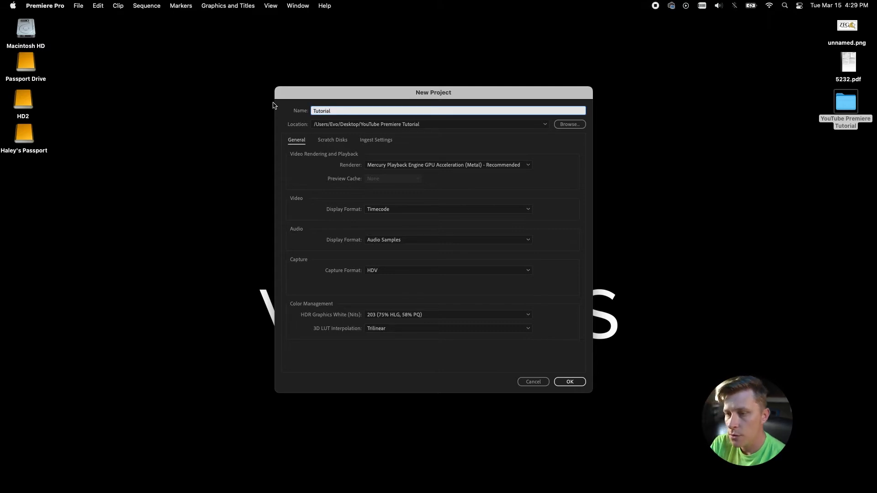
left_click(574, 124)
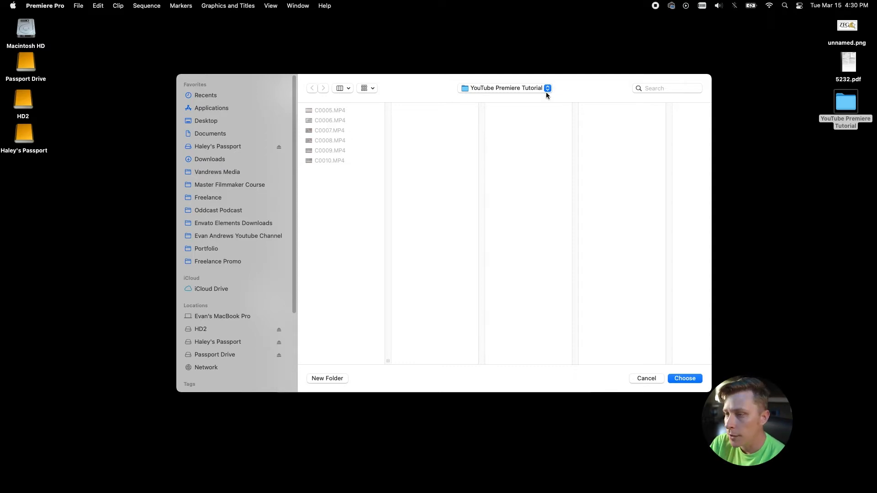
left_click(685, 378)
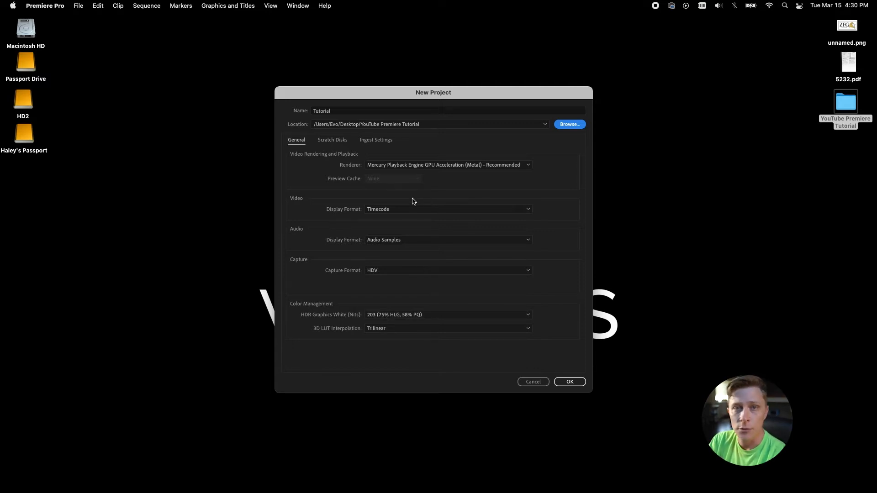
left_click(567, 382)
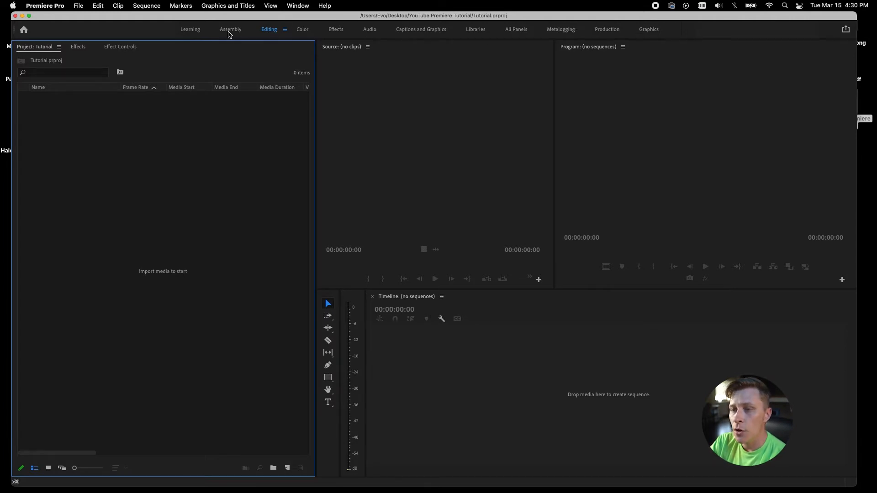
- Look at the Effects workspace, return to the Editing workspace and show the contents of Tutorial.prproj
left_click(323, 33)
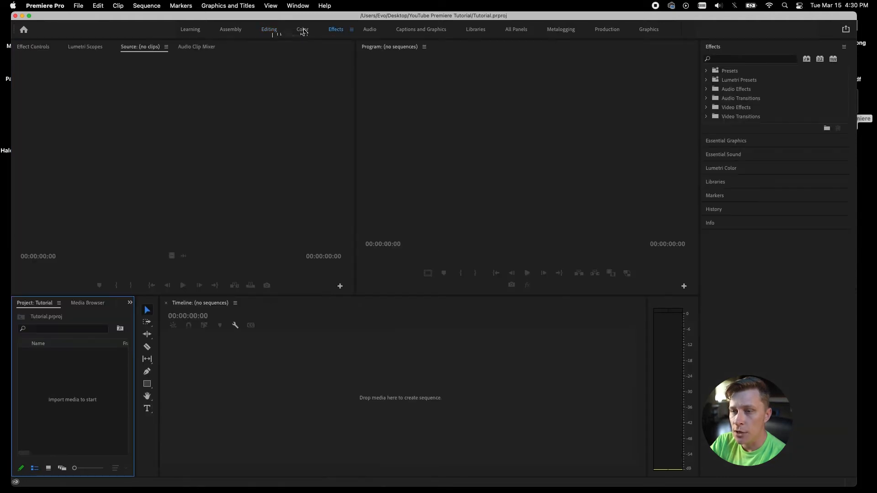
left_click(270, 31)
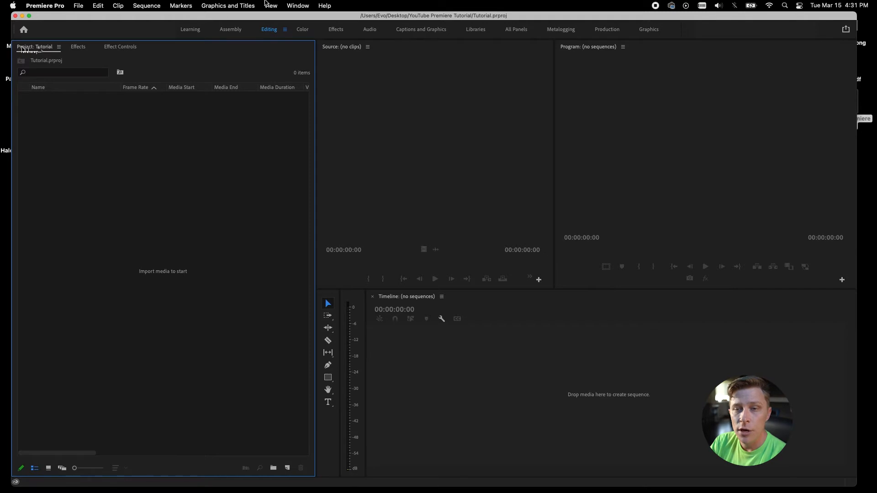
left_click(297, 6)
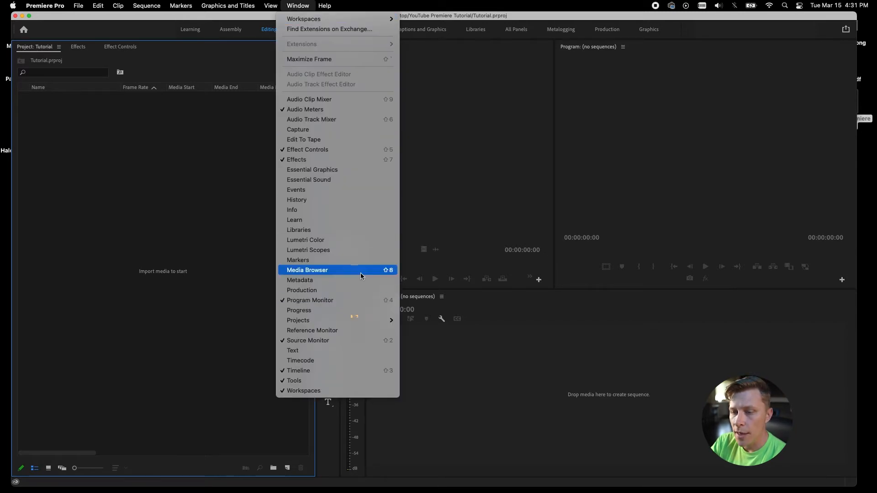
mouse_move(357, 322)
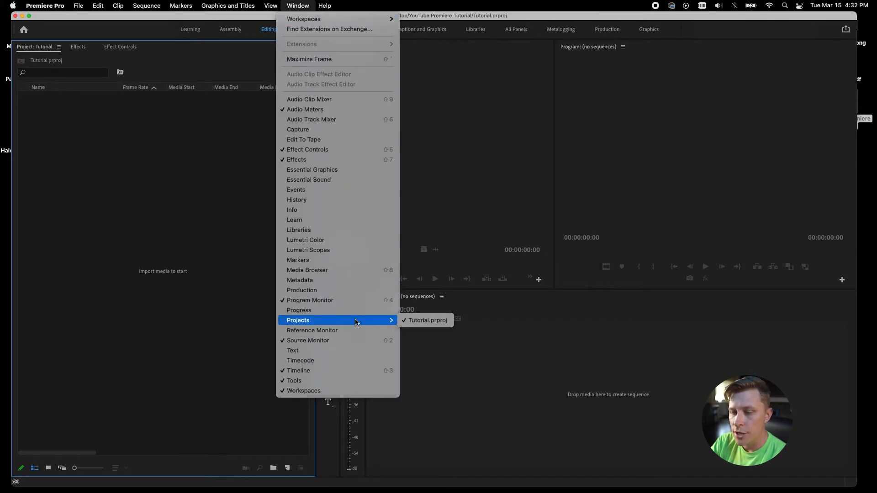
left_click(425, 321)
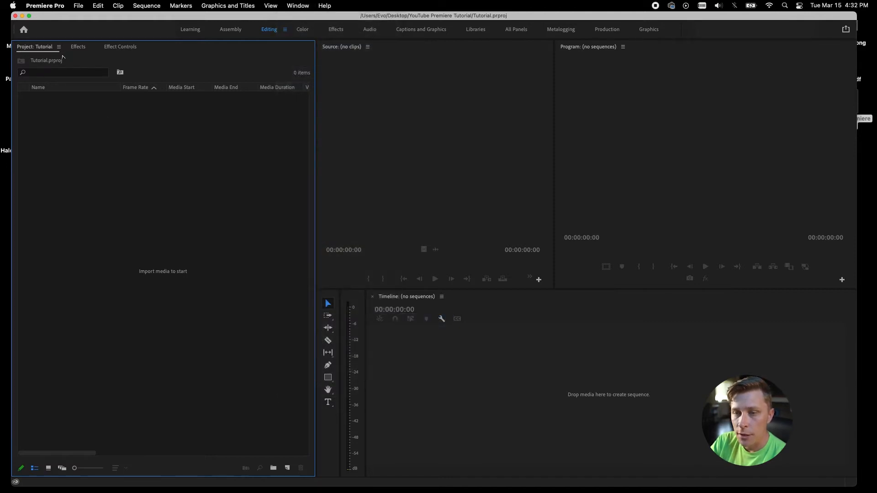
- Import the six video clips C0005.MP4 through C0010.MP4 into the project
double_click(159, 245)
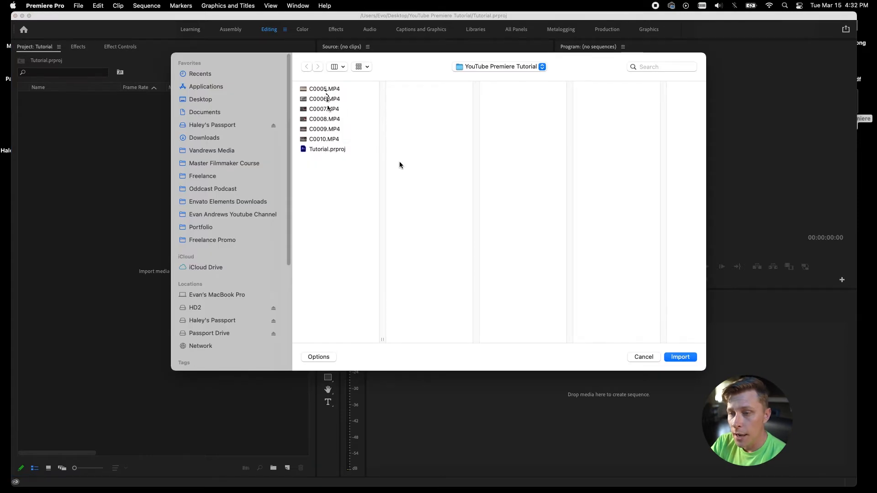
left_click(325, 89)
left_click(346, 142, "shift")
left_click(691, 356)
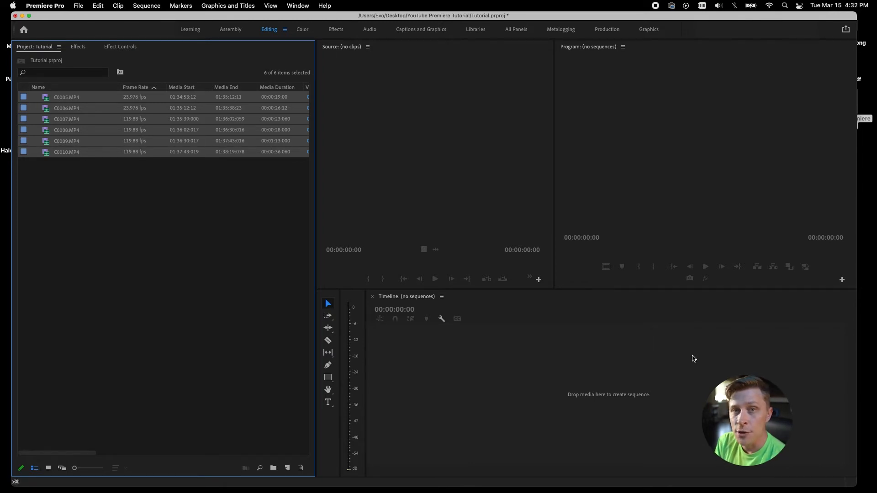
- Deselect the imported clips and create a new sequence by placing only C0005.MP4 in the empty timeline
left_click_drag(80, 154, 469, 296)
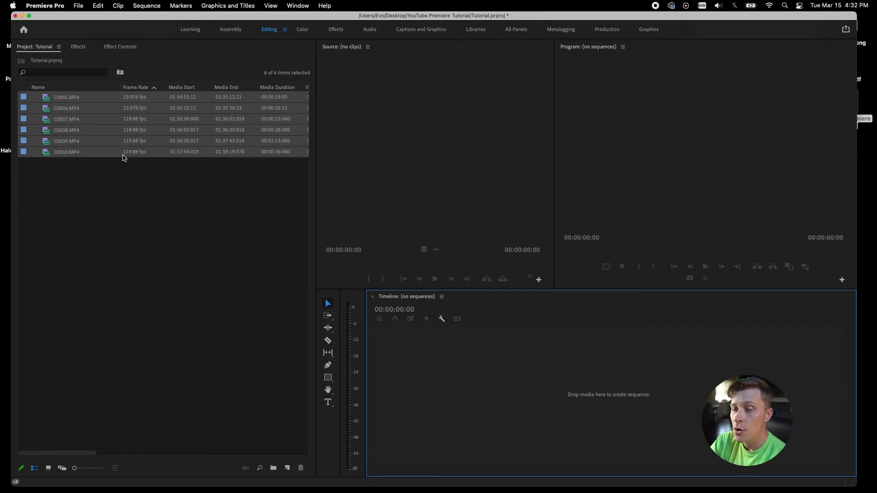
left_click(184, 210)
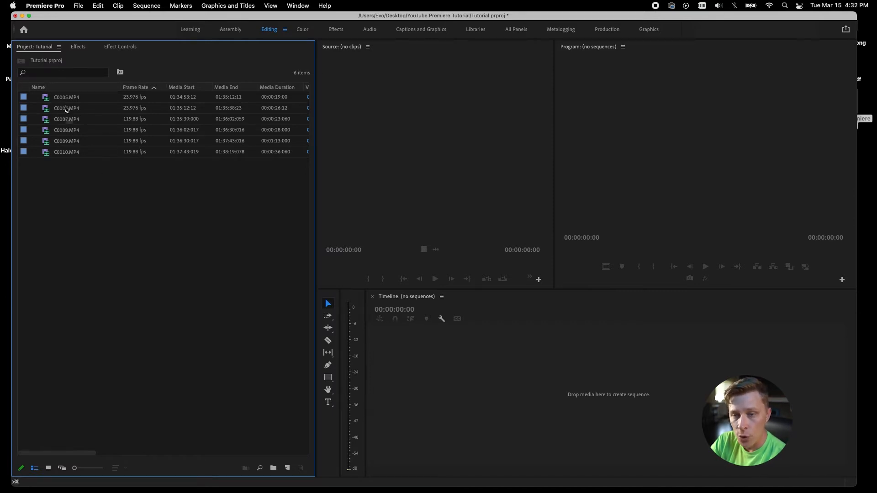
left_click_drag(47, 99, 494, 377)
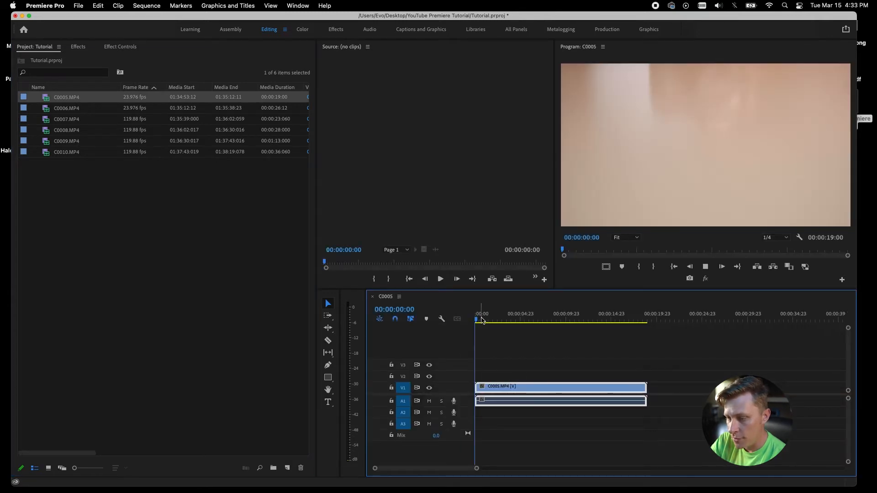
- Play back the start of the C0005 sequence and stop the playhead at 00:00:05:18
left_click(481, 319)
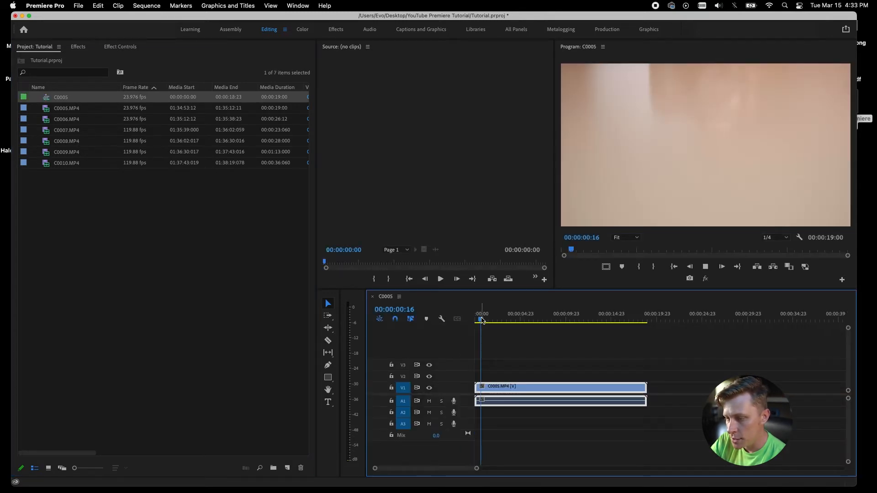
key("space")
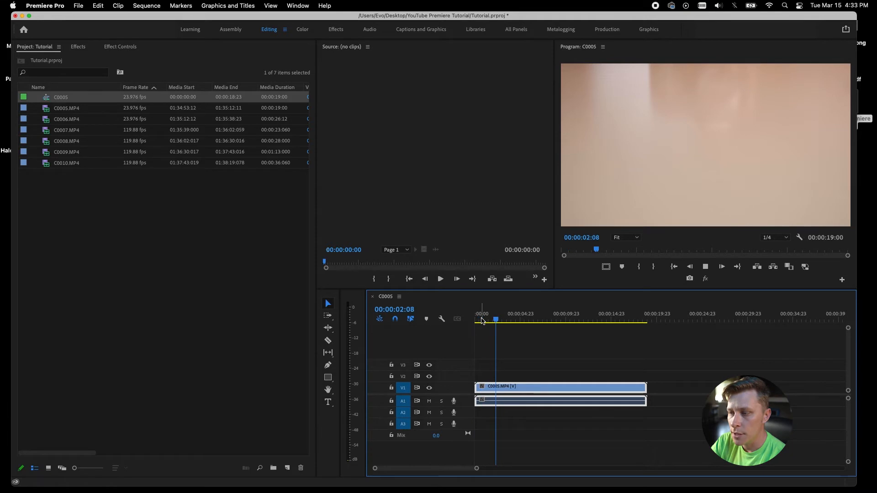
left_click(520, 316)
key("space")
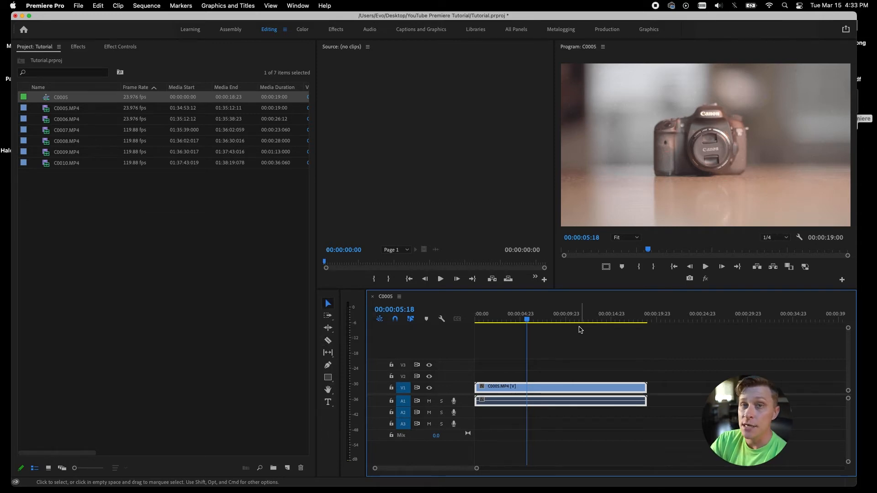
- Try splitting the C0005.MP4 clip at two points with the Razor tool, undo both cuts and return to the Selection tool
left_click(328, 341)
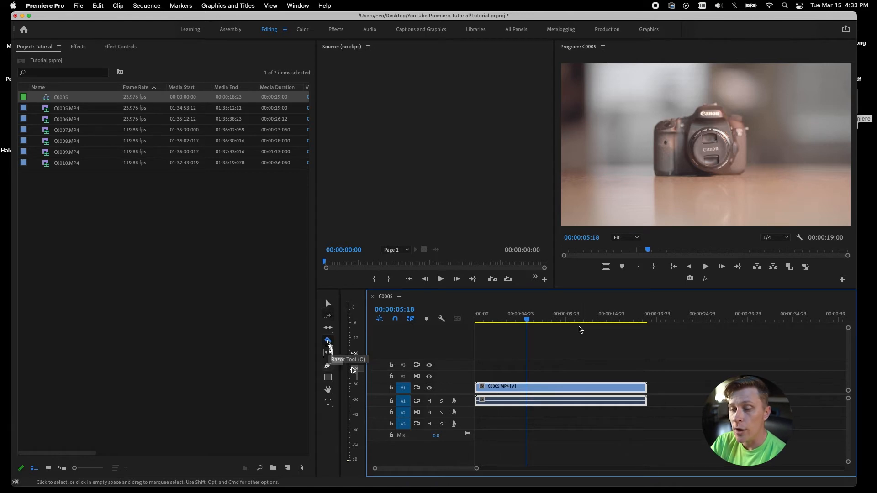
left_click(506, 387)
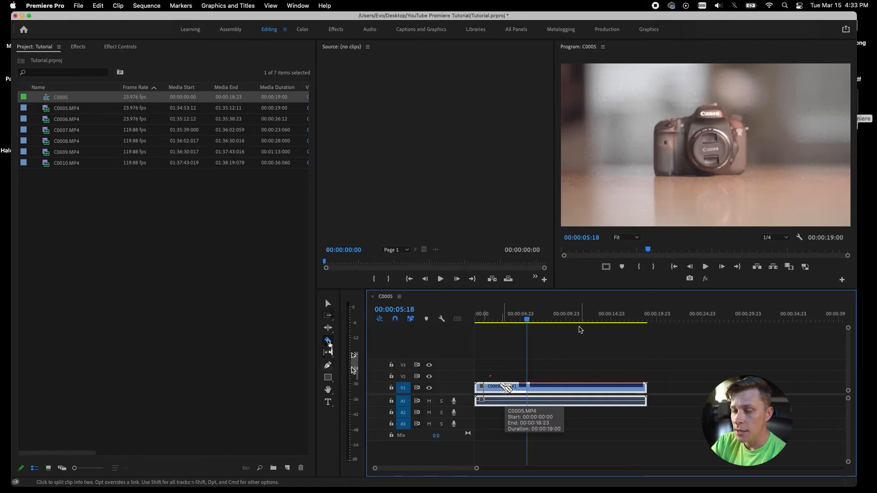
left_click(527, 387)
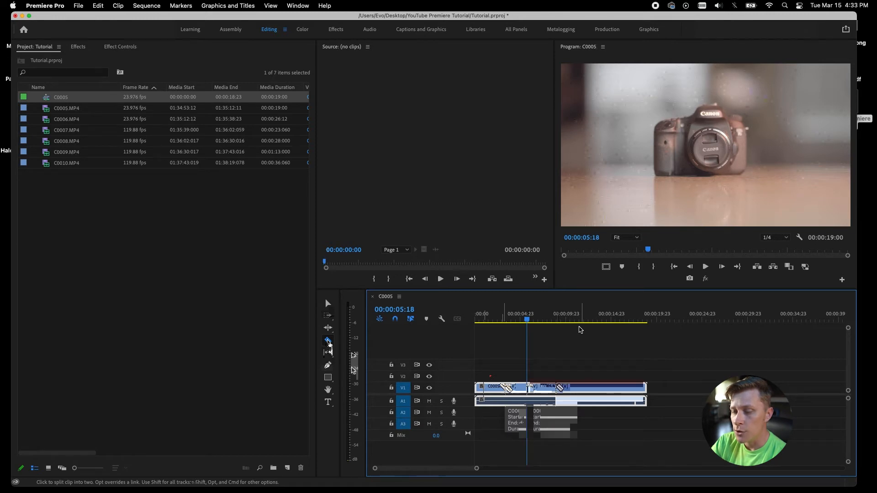
key("super+z")
key("super+z")
key("v")
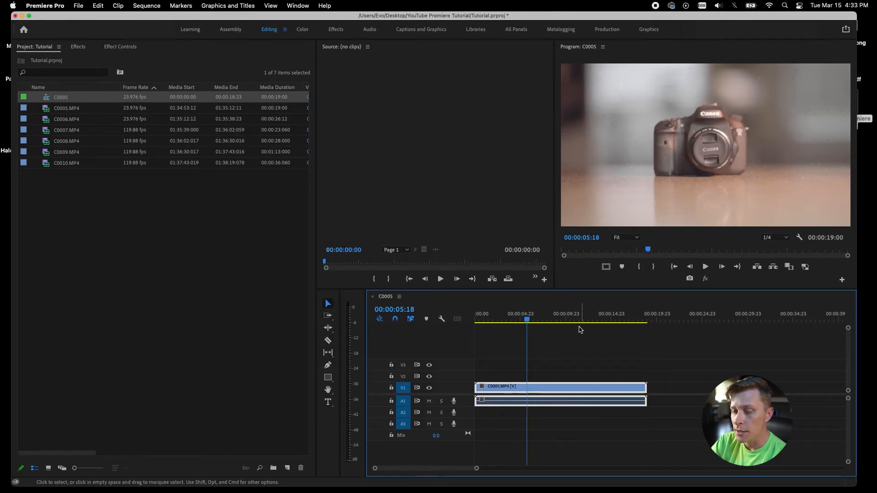
- Try cutting the second half of the C0005.MP4 clip at four points with the Razor tool, finishing with the Selection tool active
key("c")
left_click(555, 388)
left_click(581, 388)
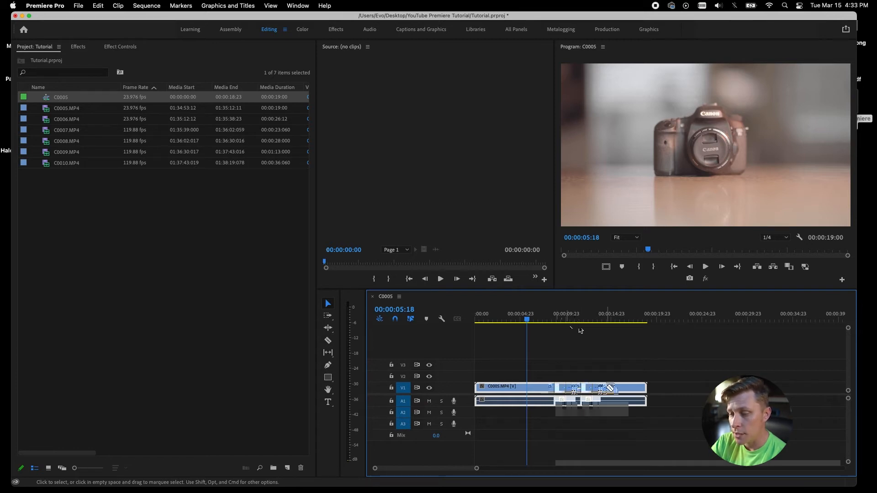
left_click(607, 388)
left_click(329, 341)
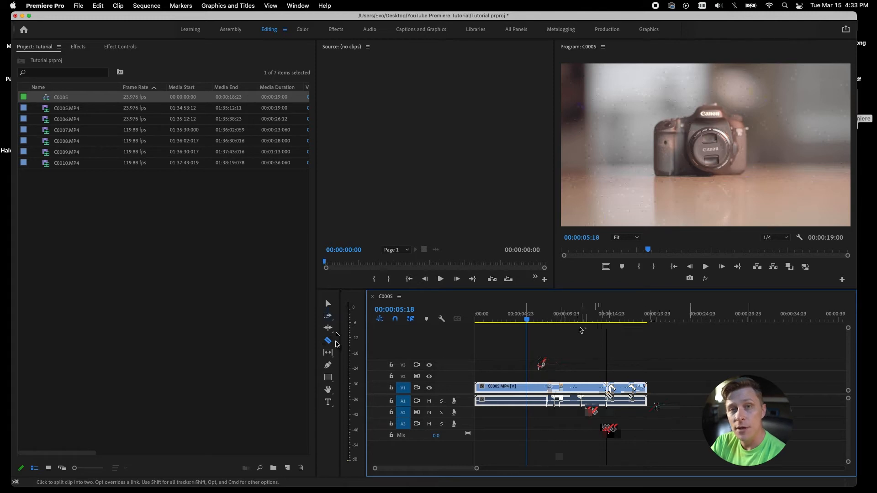
left_click(627, 388)
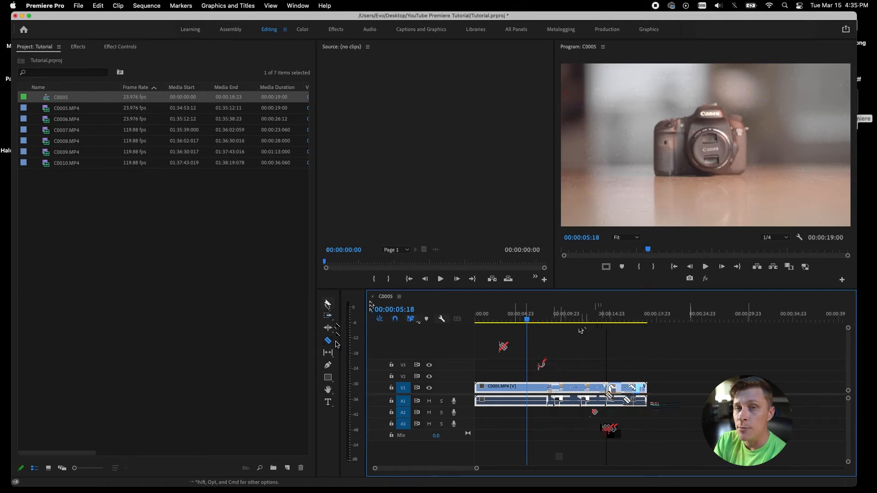
key("v")
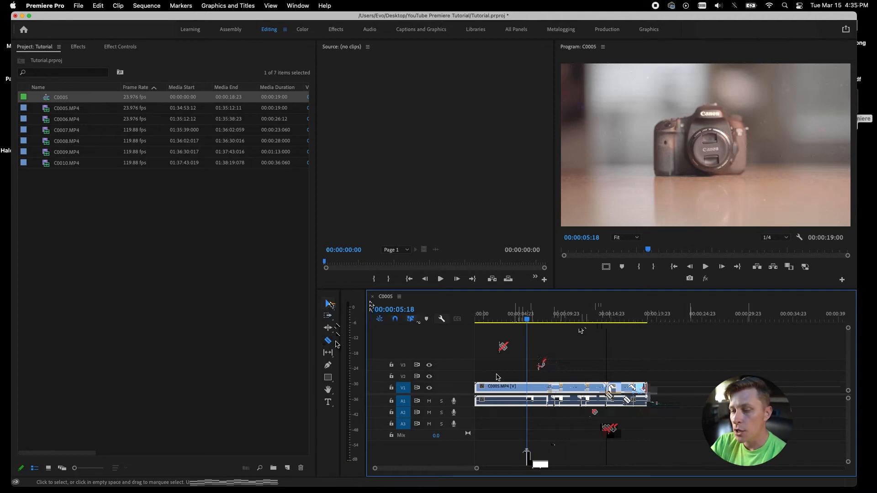
- Try adjusting the end of the C0005.MP4 clip on the timeline and play back the sequence
mouse_move(646, 387)
left_mouse_down()
mouse_move(634, 388)
mouse_move(646, 388)
left_mouse_up()
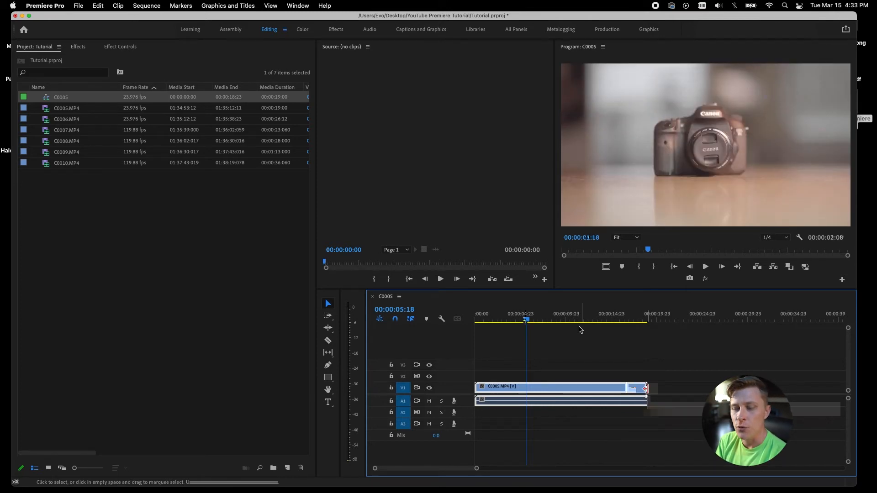
key("space")
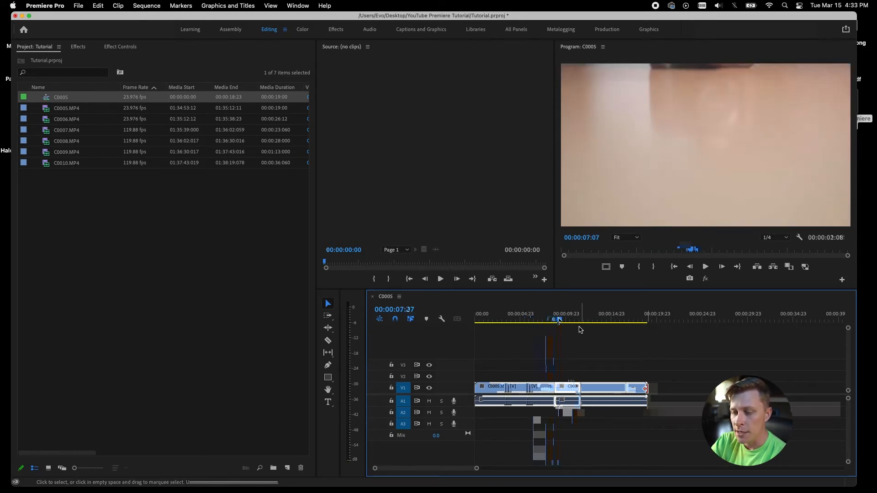
key("c")
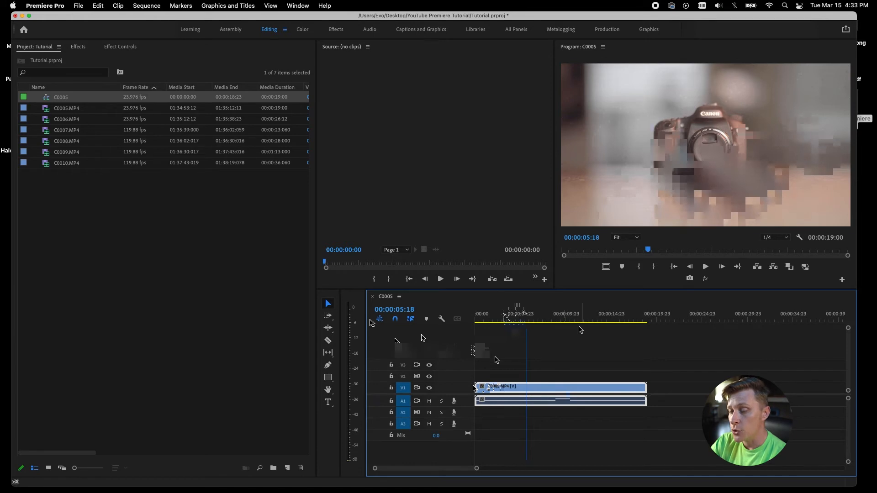
- Examine the effects library, the effect controls and the list of available workspace windows
left_click(82, 48)
left_click(125, 48)
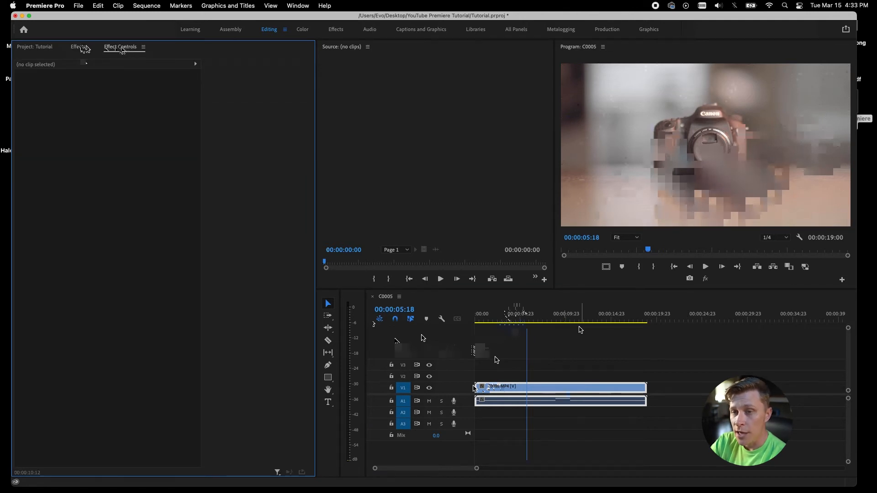
left_click(302, 6)
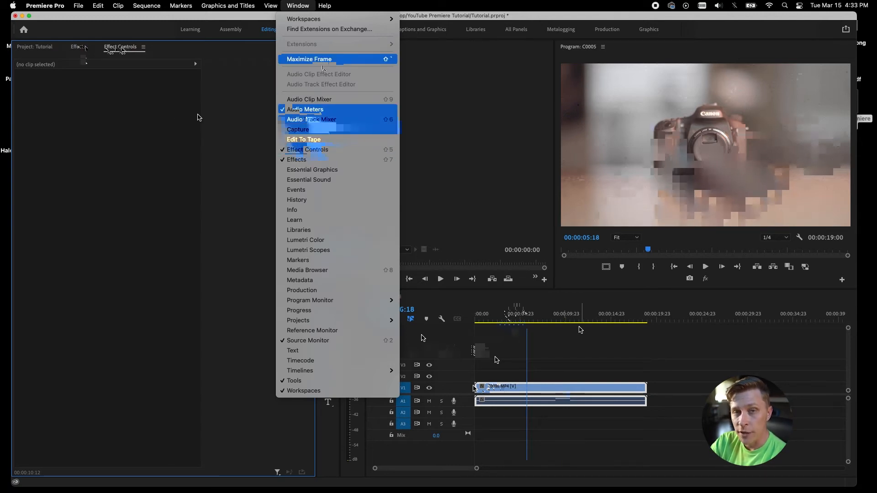
left_click(176, 120)
left_click(78, 47)
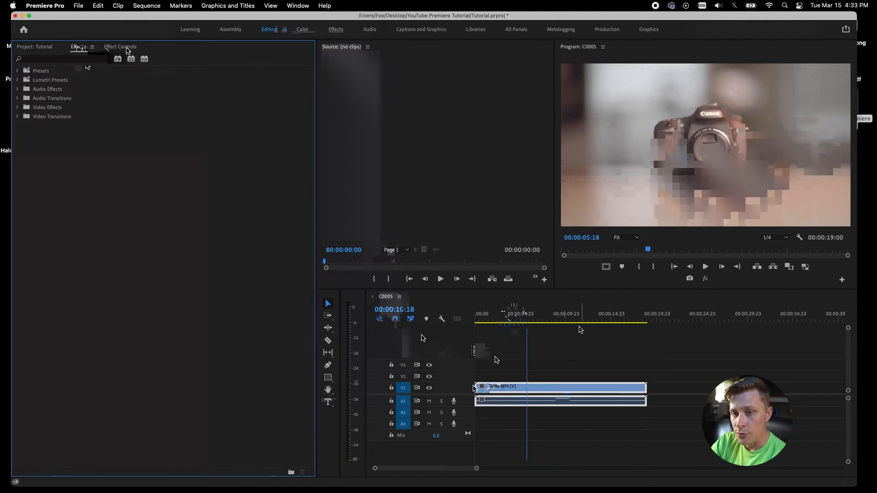
left_click(58, 48)
left_click(114, 48)
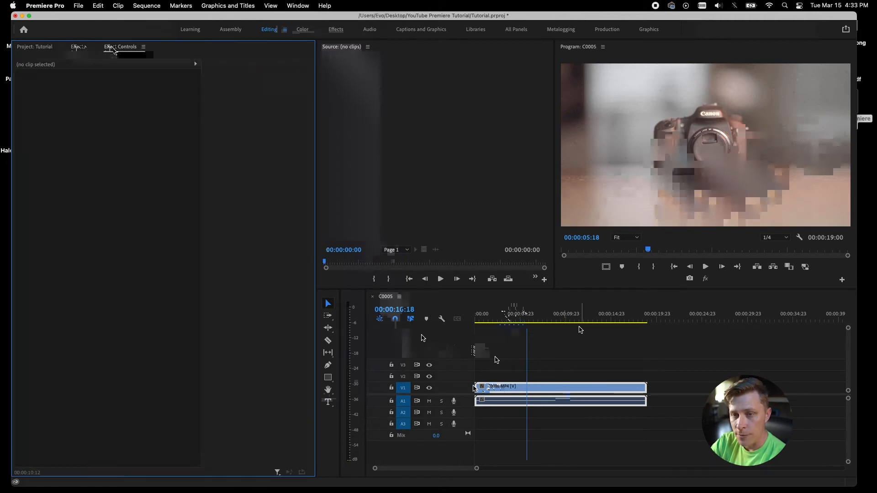
- Search the effects library for "drop"
left_click(75, 48)
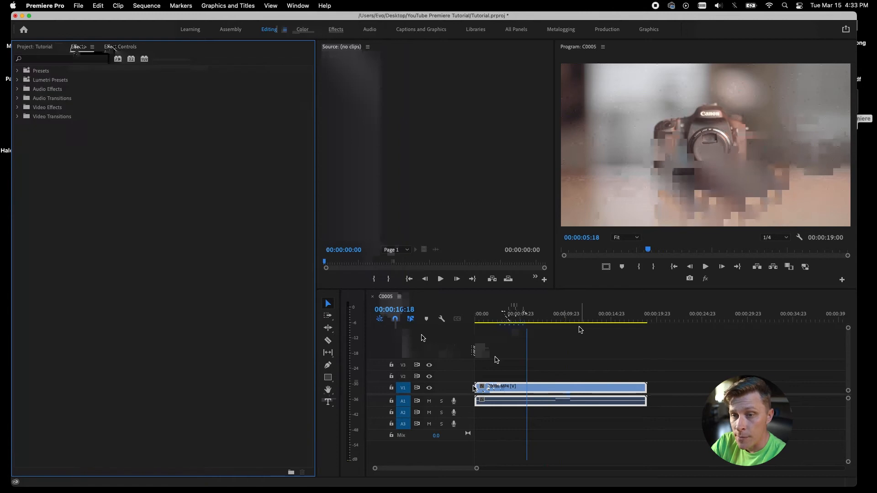
left_click(79, 61)
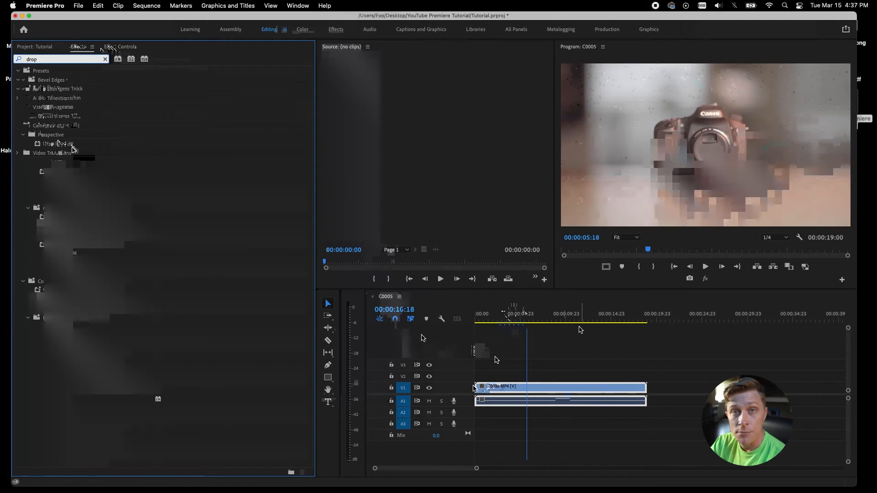
- Apply the Cross Dissolve video transition at the cut between the two C0005.MP4 segments on V1 and play it back
left_click(105, 59)
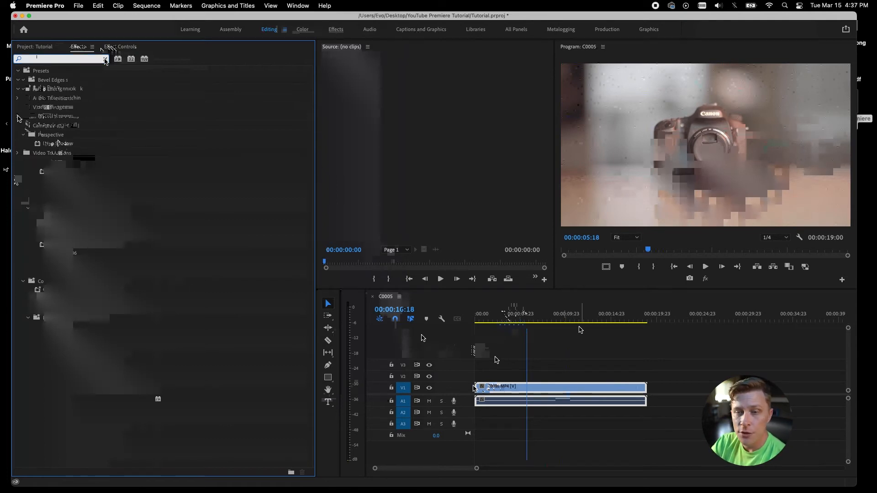
left_click(17, 118)
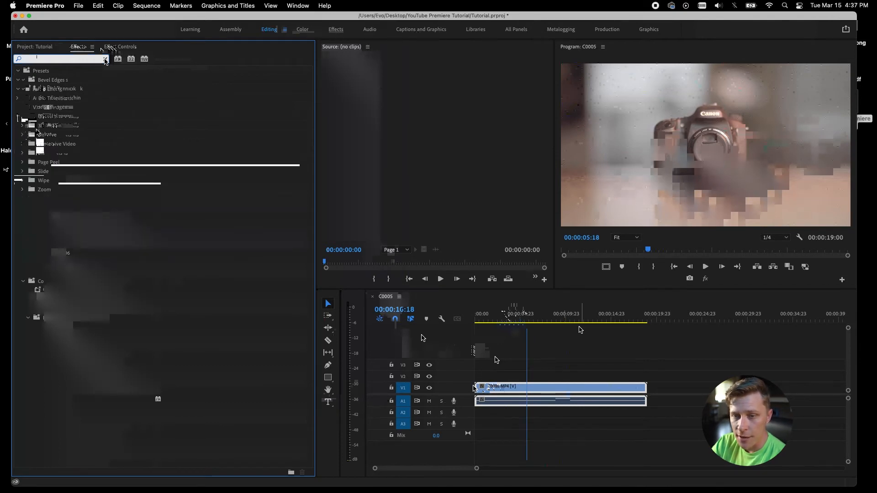
left_click(22, 135)
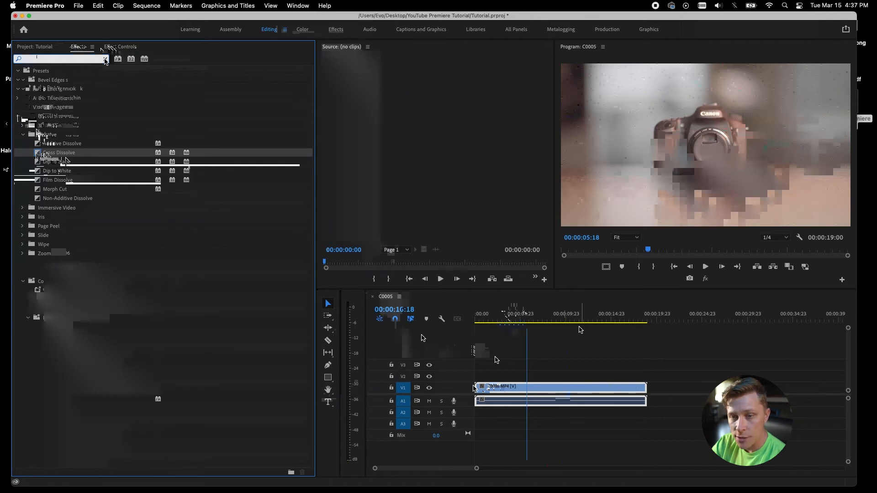
left_click_drag(51, 156, 362, 383)
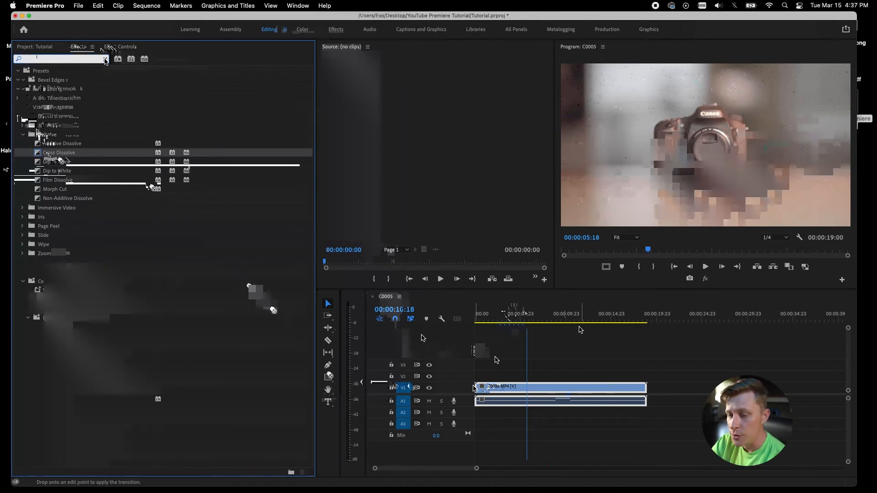
left_click_drag(474, 389, 507, 390)
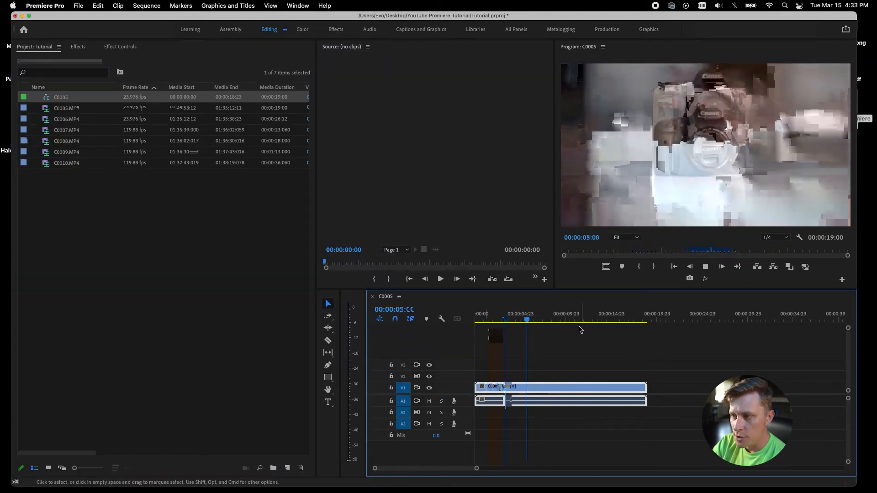
key("space")
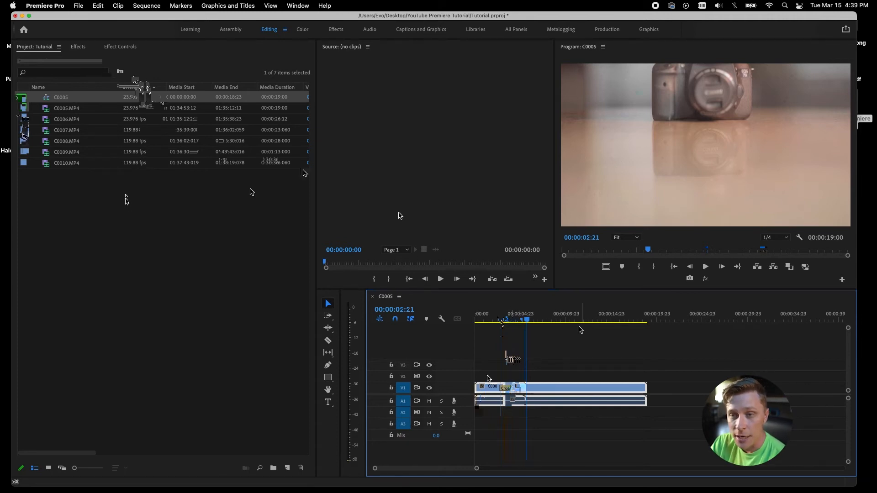
- Examine the effect controls of the C0005.MP4 clip and the list of available workspace windows
left_click(120, 48)
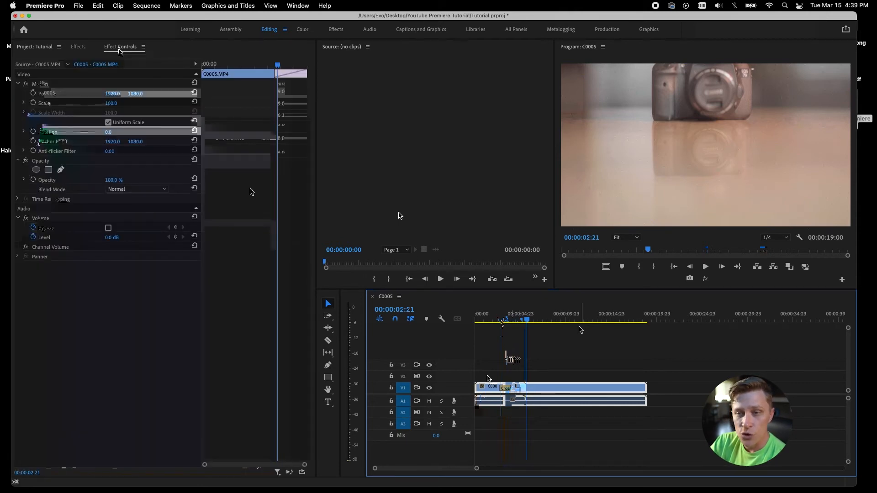
left_click(301, 6)
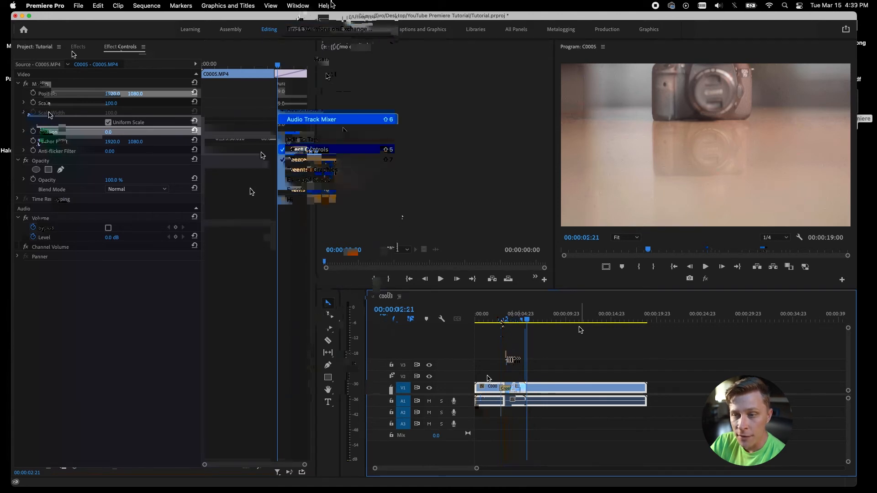
left_click_drag(115, 44, 179, 51)
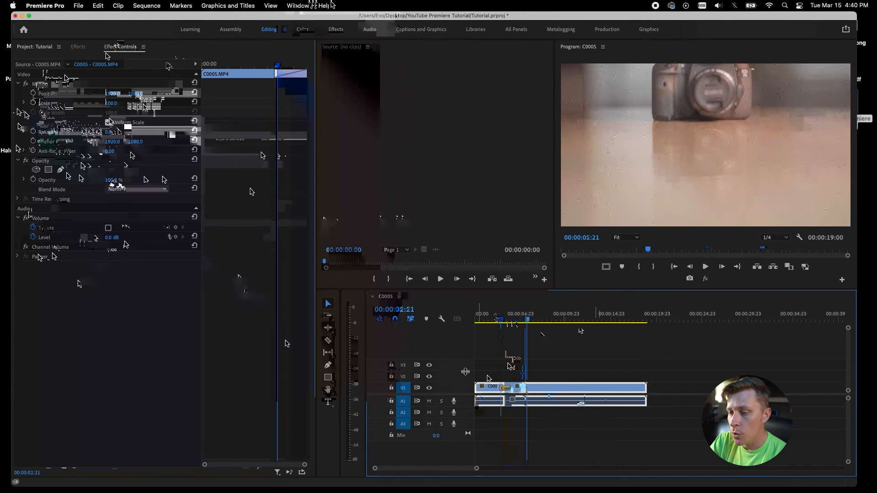
- Mark the export range from the start of the sequence to the end of the last clip with in and out points
key("Home")
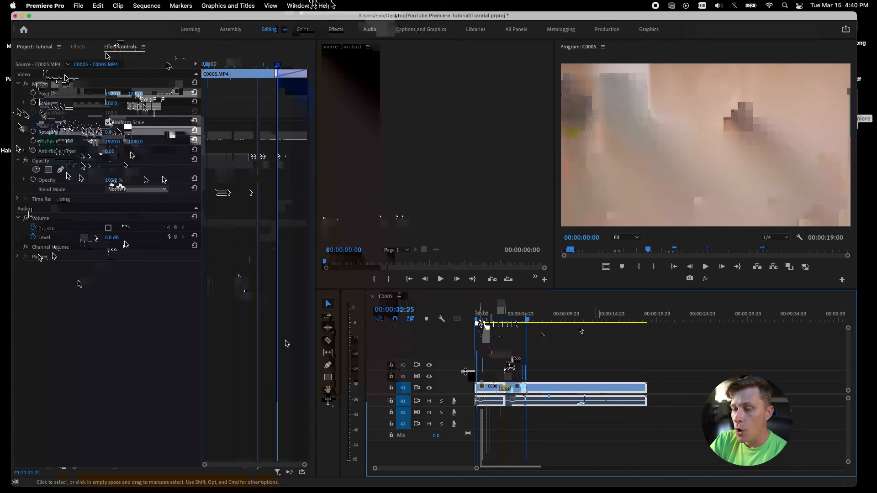
left_click_drag(480, 324, 465, 321)
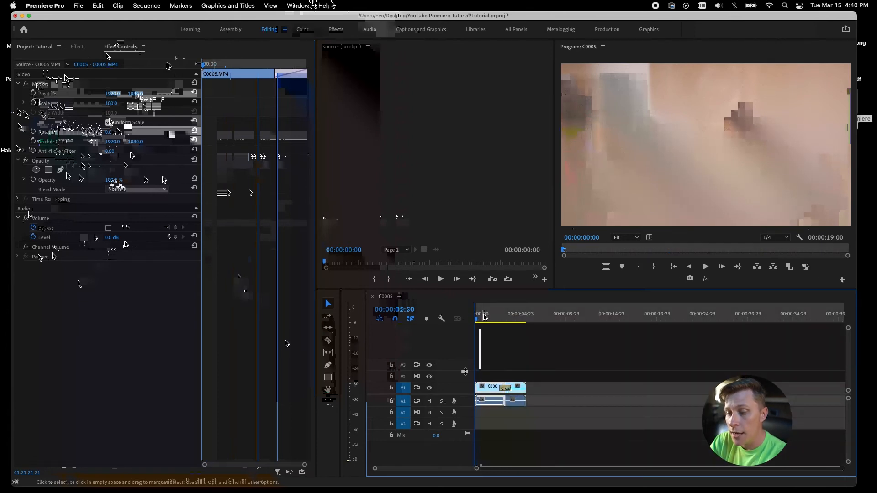
left_click_drag(483, 320, 524, 322)
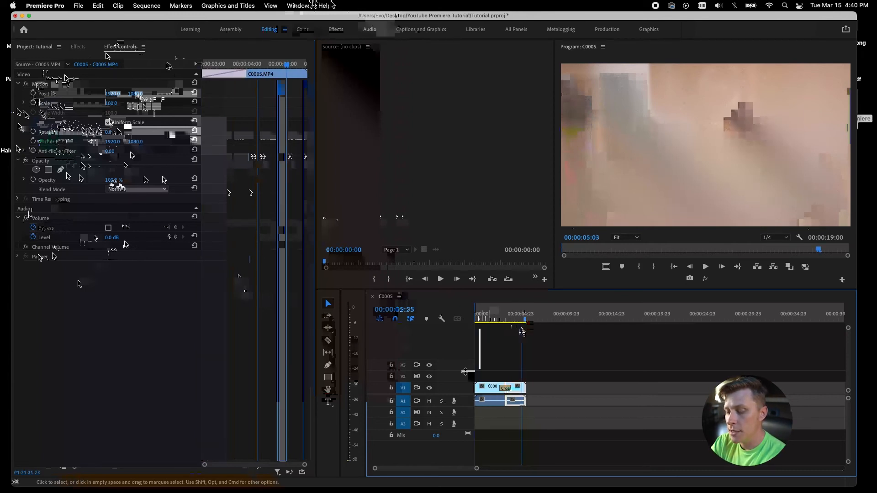
key("o")
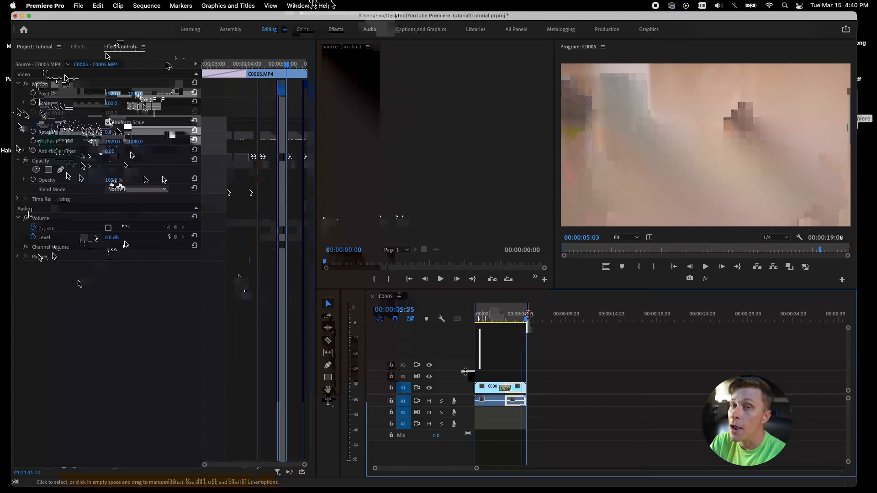
left_click_drag(527, 321, 454, 328)
- Set up an H.264 export with the YouTube 1080p Full HD preset, named Test in the desktop's YouTube Premiere Tutorial folder
left_click(78, 6)
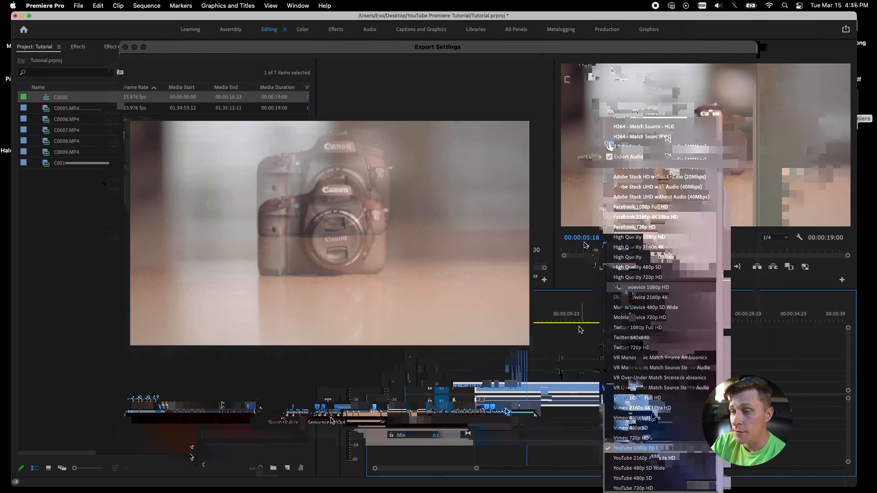
left_click(611, 145)
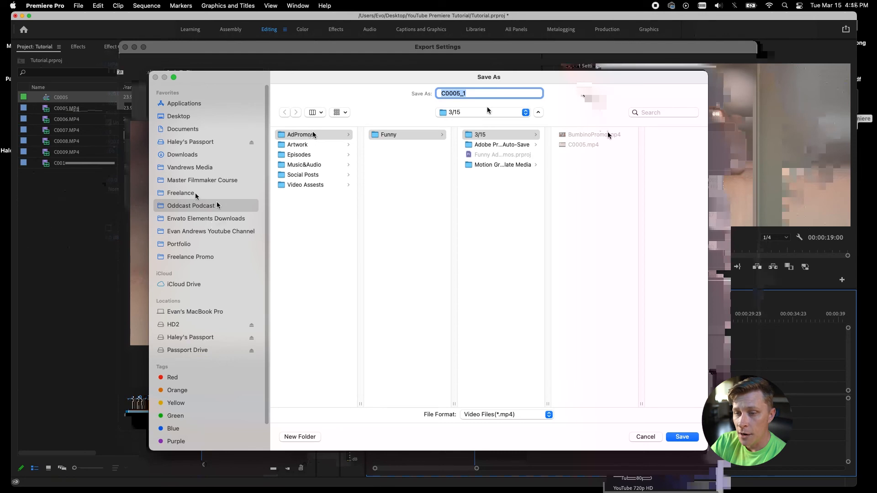
left_click(183, 118)
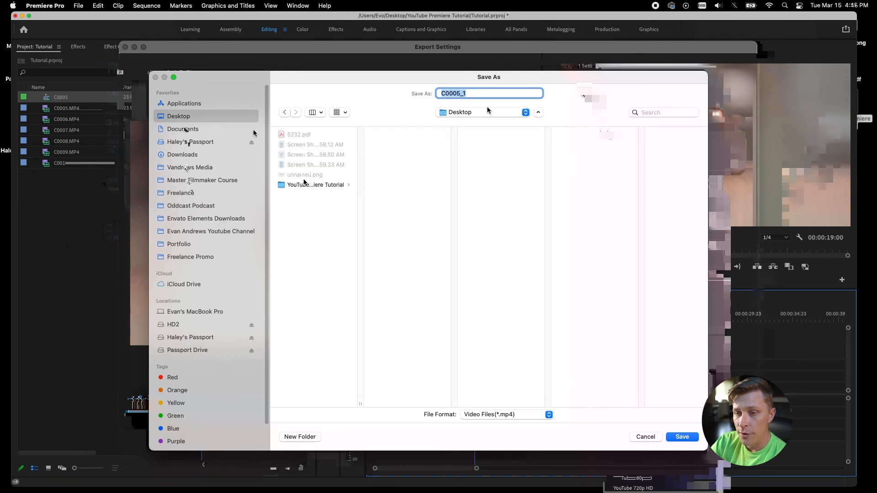
left_click(304, 185)
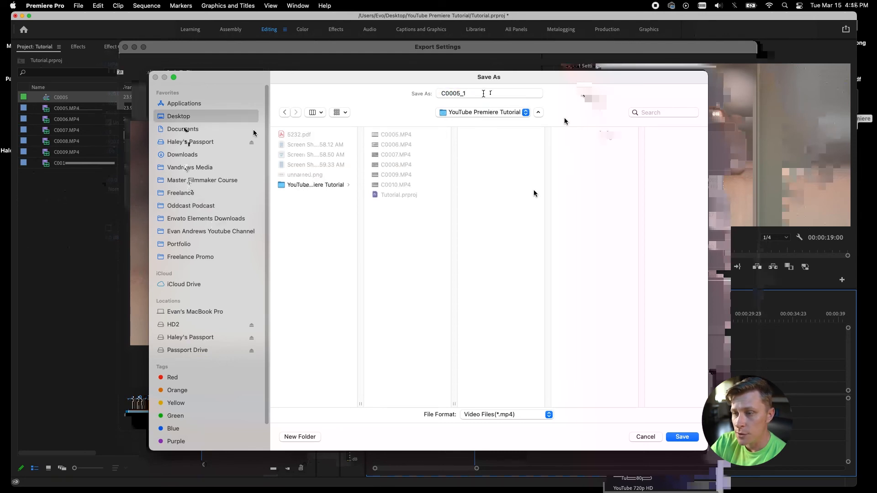
left_click_drag(484, 93, 382, 87)
type("Test")
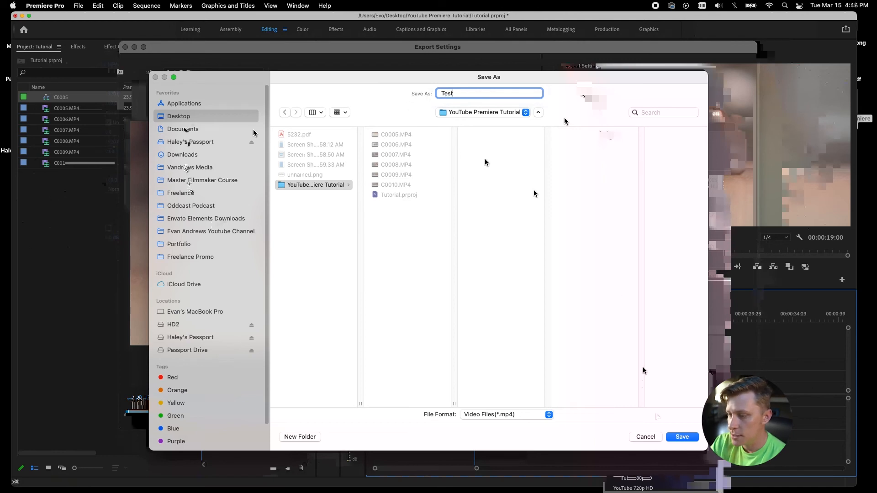
left_click(685, 438)
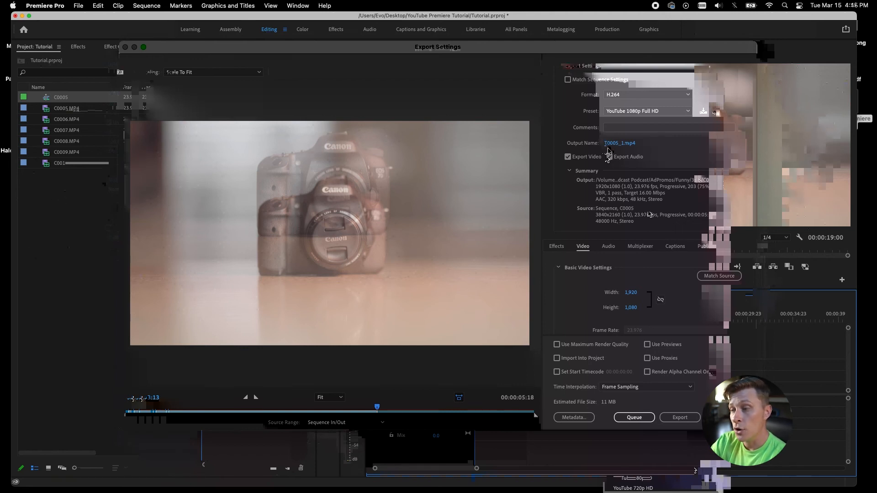
- Export the sequence and preview the resulting Test.mp4 from the YouTube Premiere Tutorial folder in Finder
left_click(694, 419)
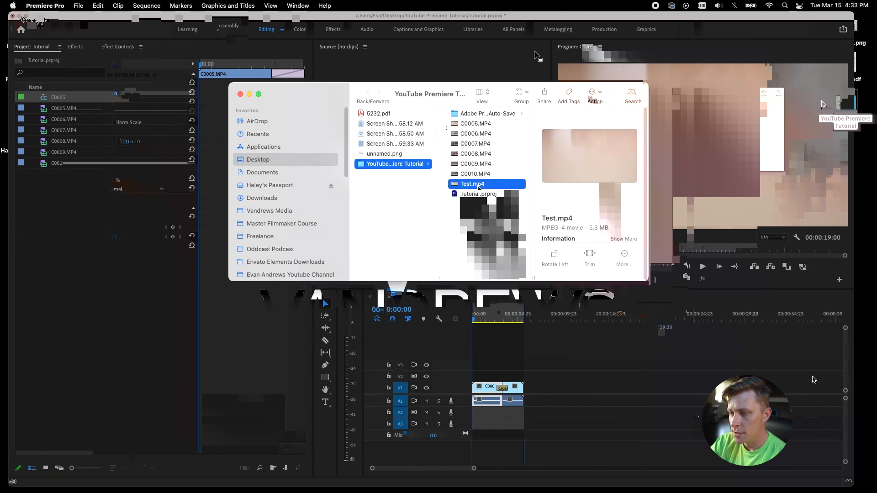
key("space")
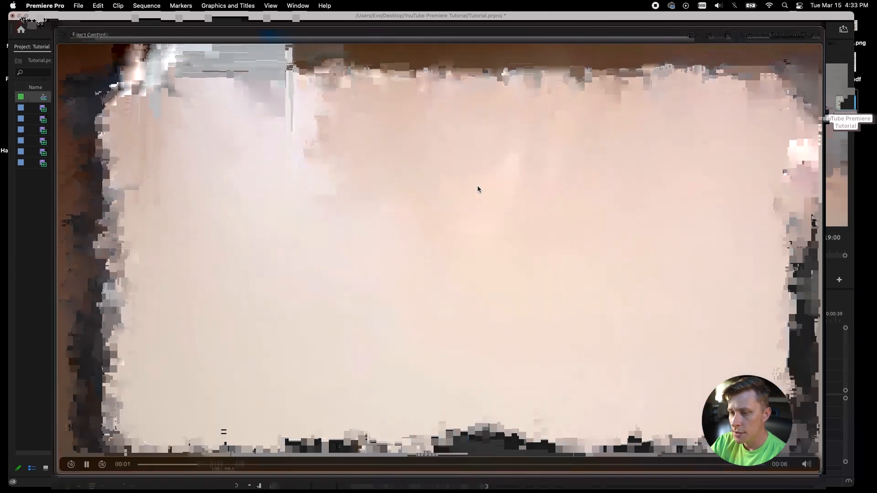